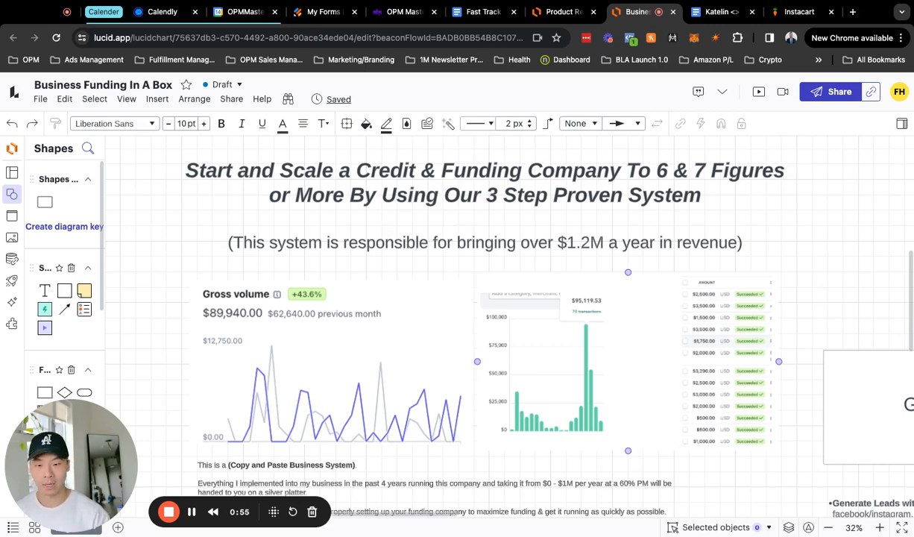
scroll(387, 365, "down", 3)
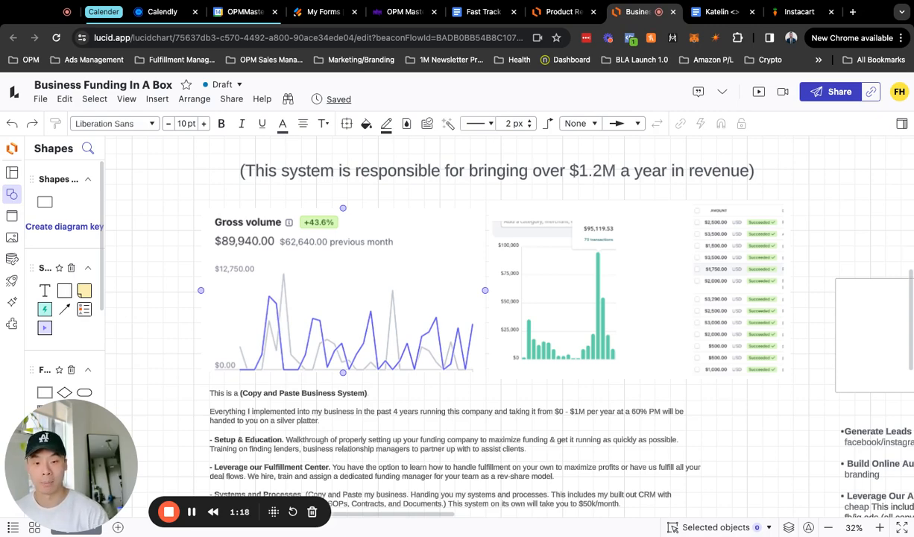
scroll(577, 343, "down", 1)
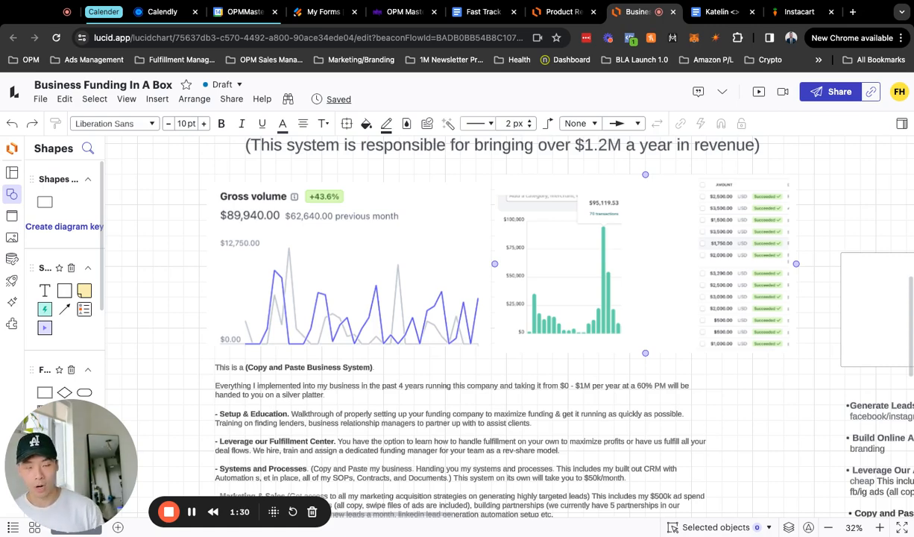
scroll(492, 320, "up", 3)
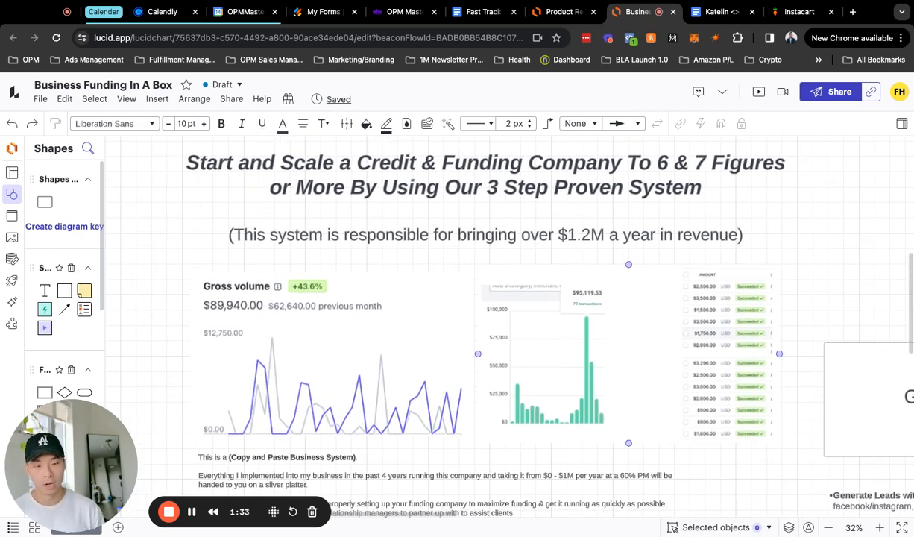
scroll(492, 321, "down", 3)
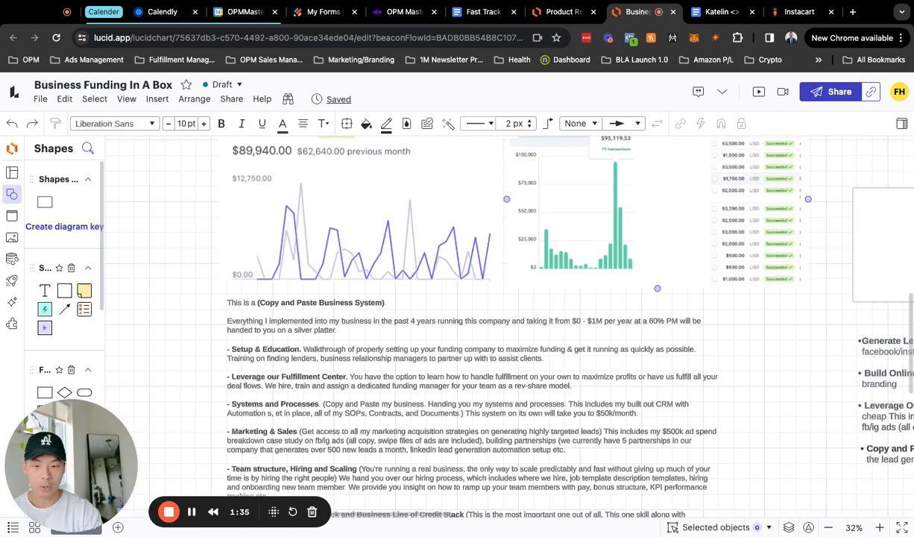
scroll(493, 321, "down", 2)
scroll(493, 321, "down", 2)
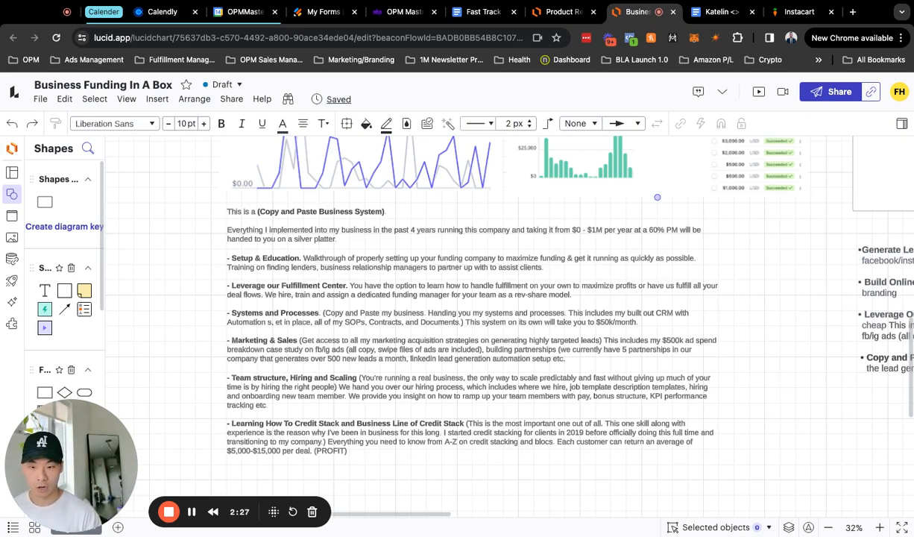
mouse_move(474, 418)
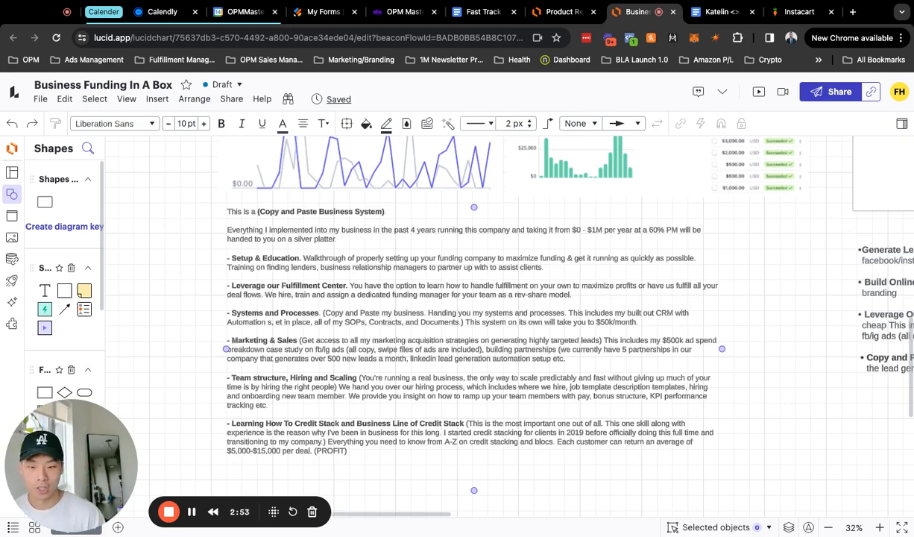
scroll(448, 313, "down", 2)
scroll(447, 313, "down", 2)
scroll(447, 313, "right", 2)
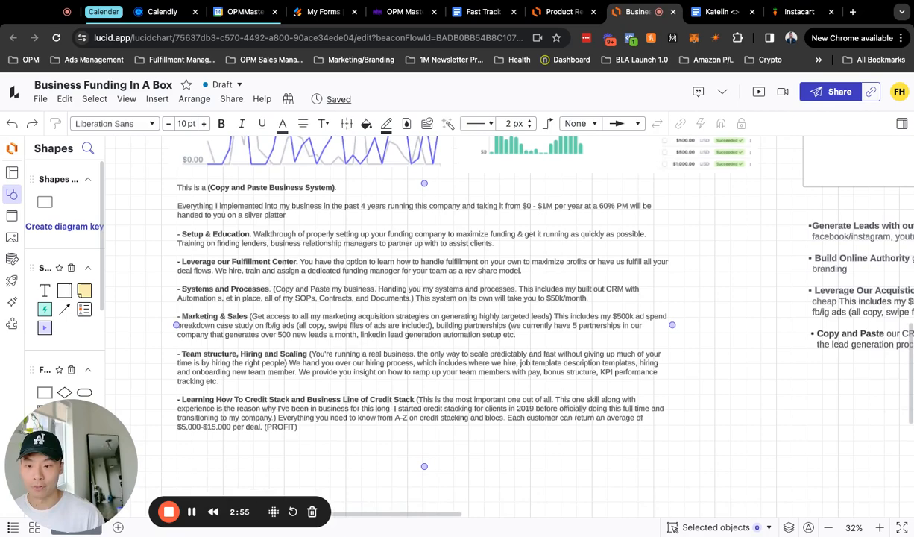
scroll(448, 314, "right", 5)
scroll(447, 313, "right", 5)
scroll(448, 314, "down", 2)
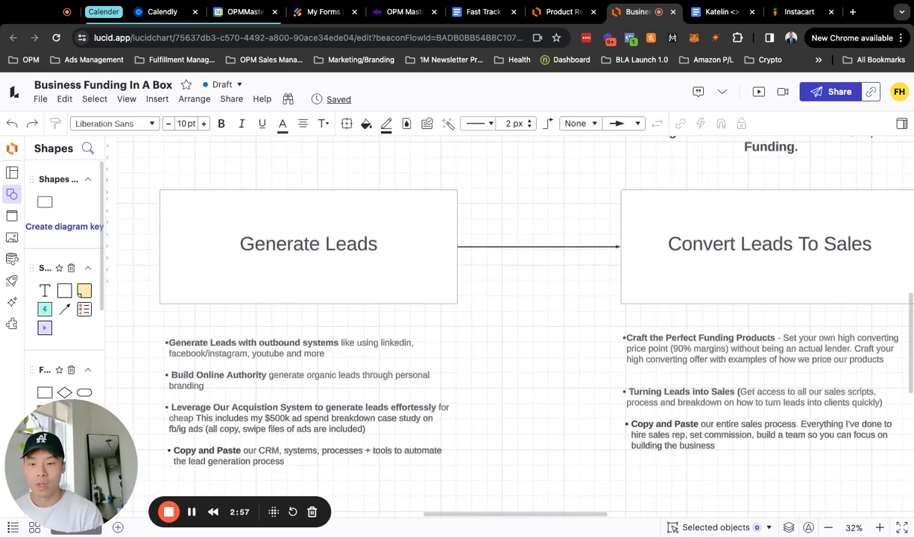
scroll(309, 224, "down", 3)
scroll(309, 224, "down", 3)
scroll(309, 224, "down", 2)
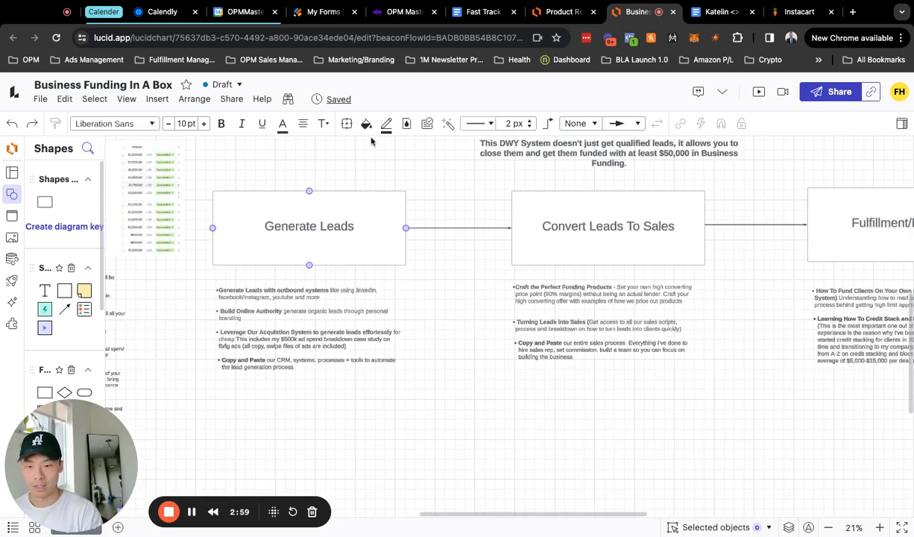
mouse_move(309, 329)
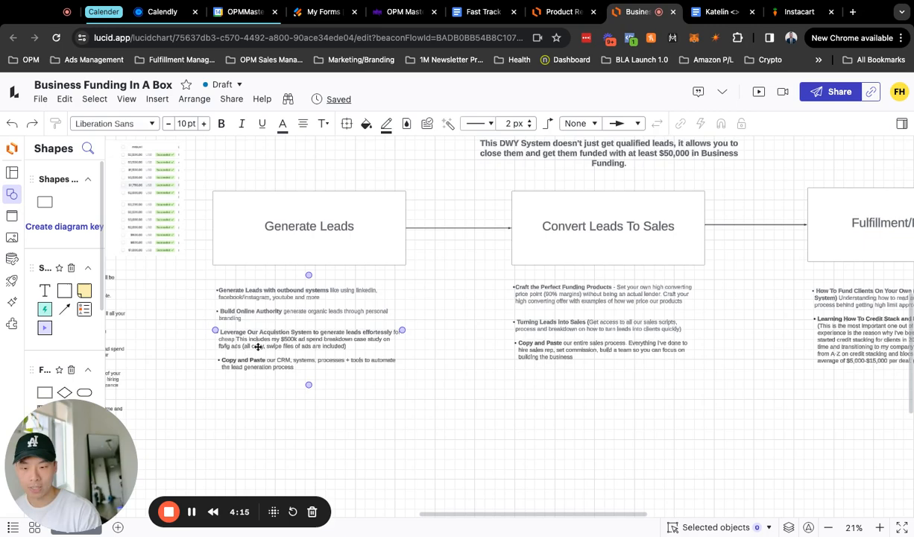
scroll(258, 347, "up", 3)
scroll(259, 347, "up", 2)
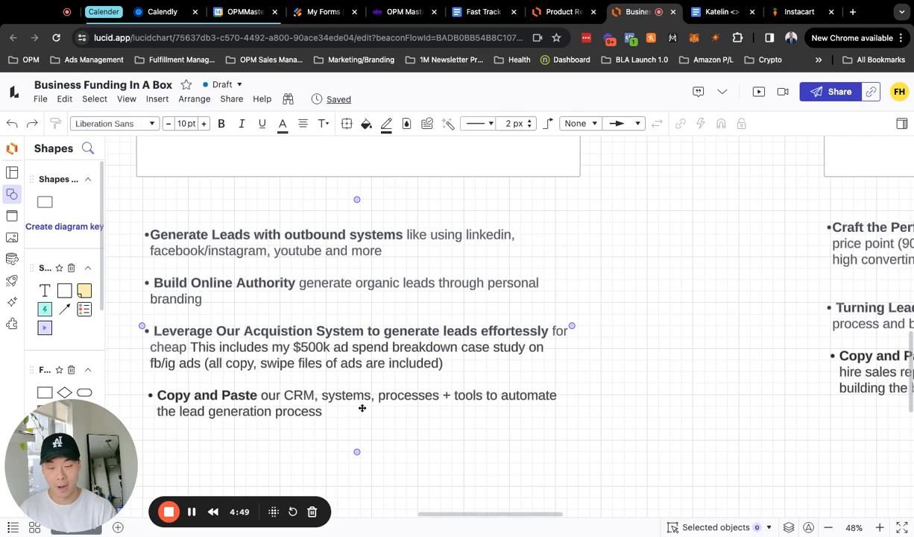
scroll(363, 408, "right", 8)
scroll(485, 298, "up", 3)
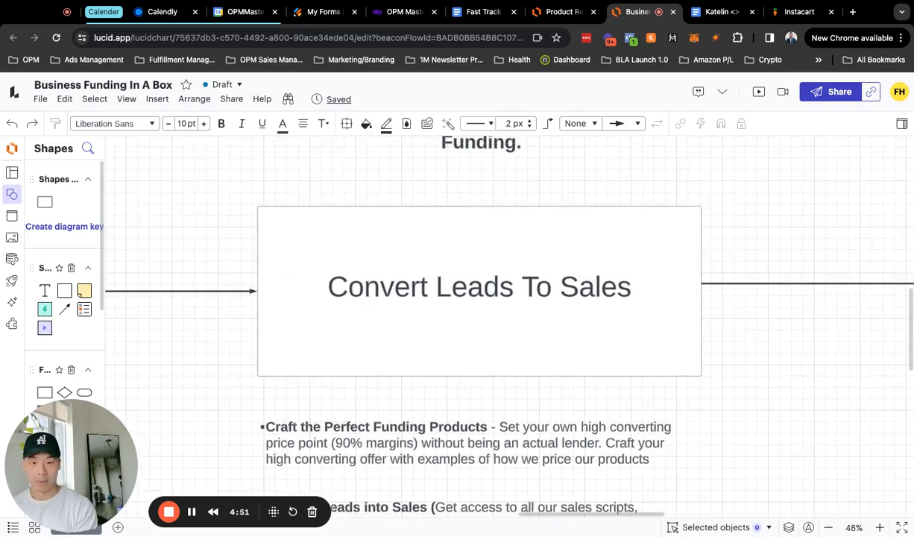
scroll(485, 299, "down", 5)
scroll(448, 336, "down", 3)
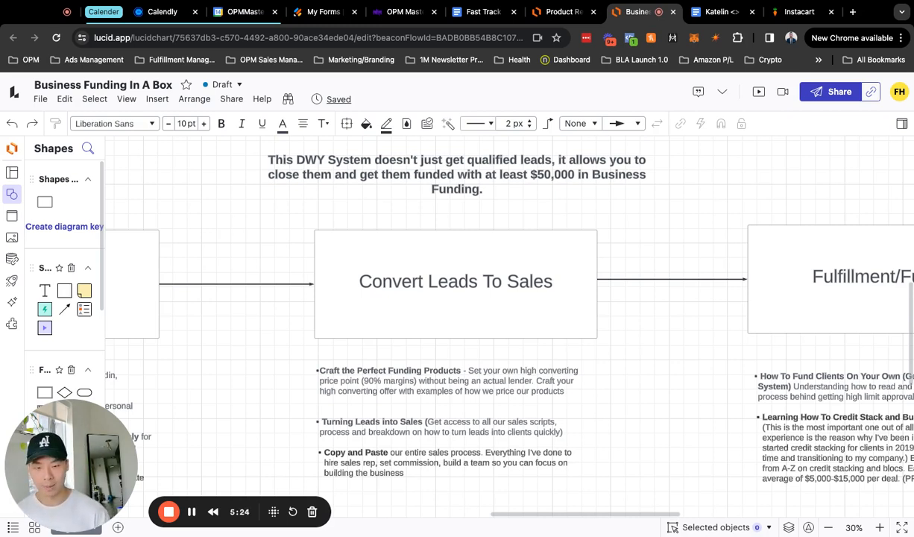
scroll(488, 469, "down", 2)
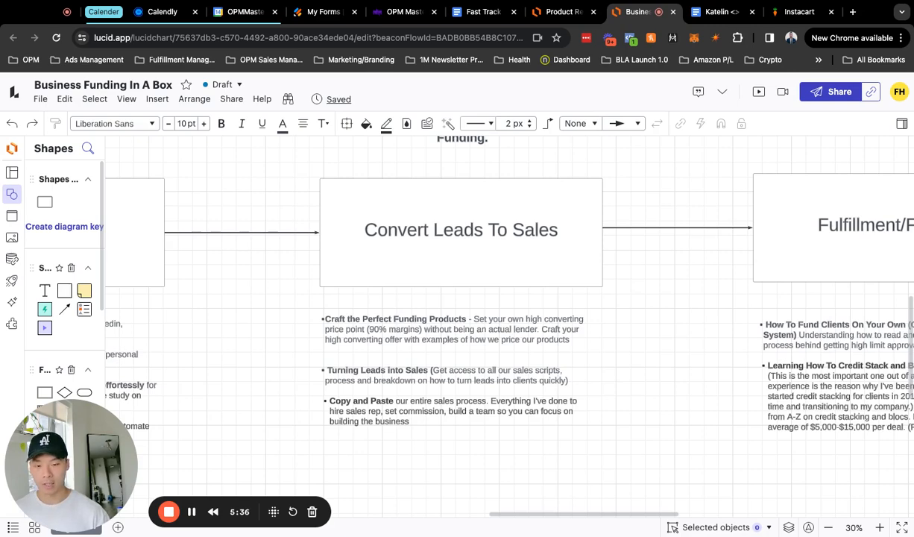
scroll(362, 478, "right", 3)
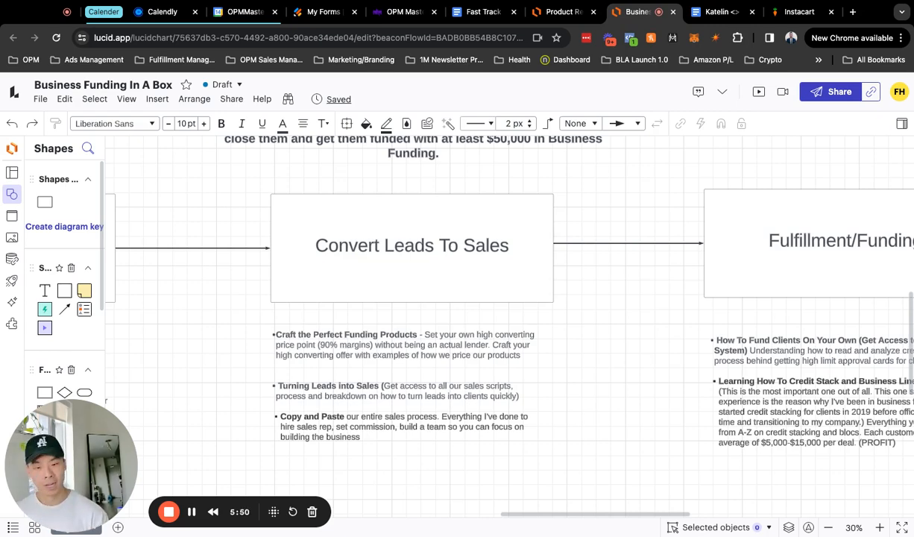
scroll(485, 313, "right", 8)
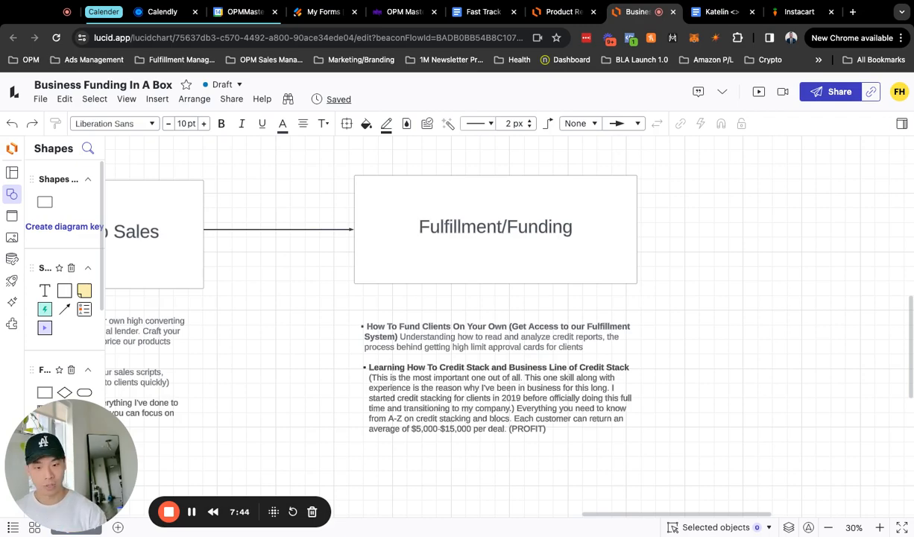
scroll(714, 391, "down", 5)
Pan and zoom the board to view the Generate Leads and Convert Leads To Sales stages
left_click_drag(596, 335, 714, 390)
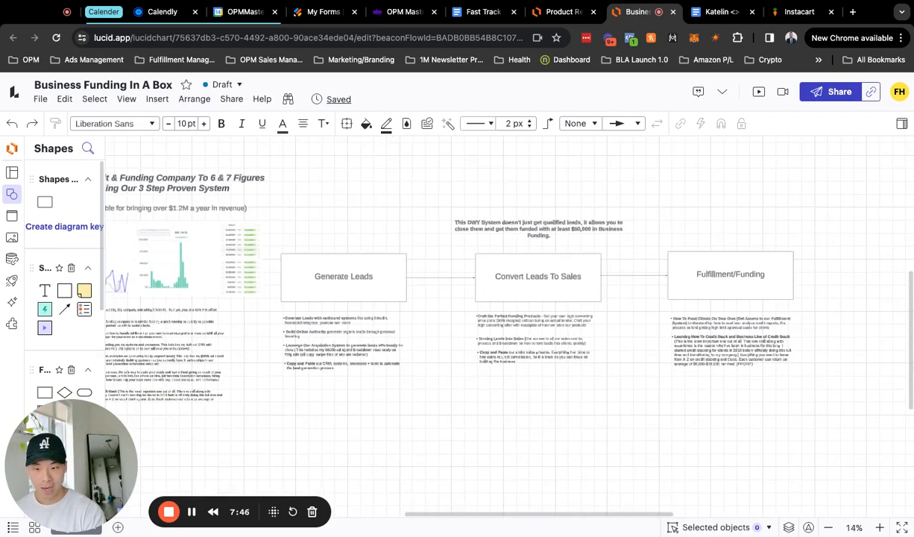
scroll(713, 391, "up", 5)
scroll(714, 391, "right", 3)
scroll(714, 391, "left", 5)
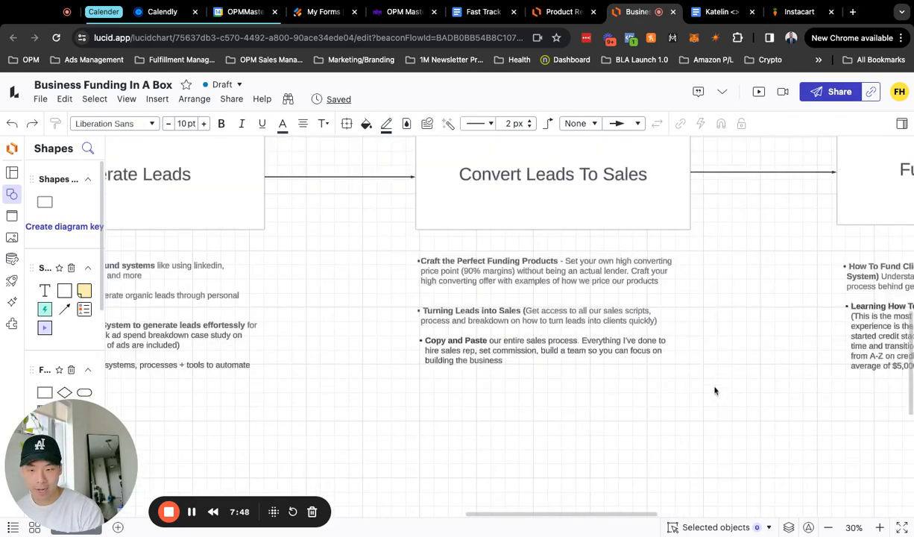
scroll(715, 391, "up", 1)
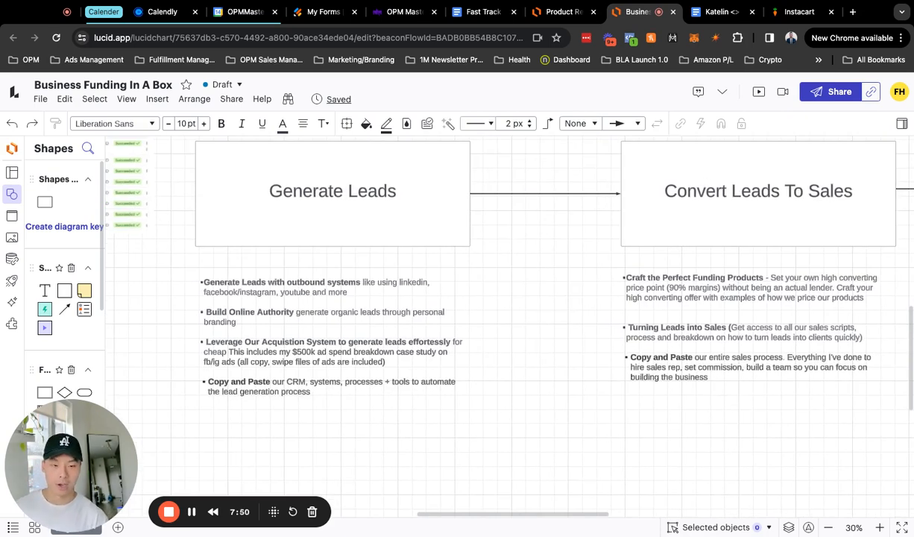